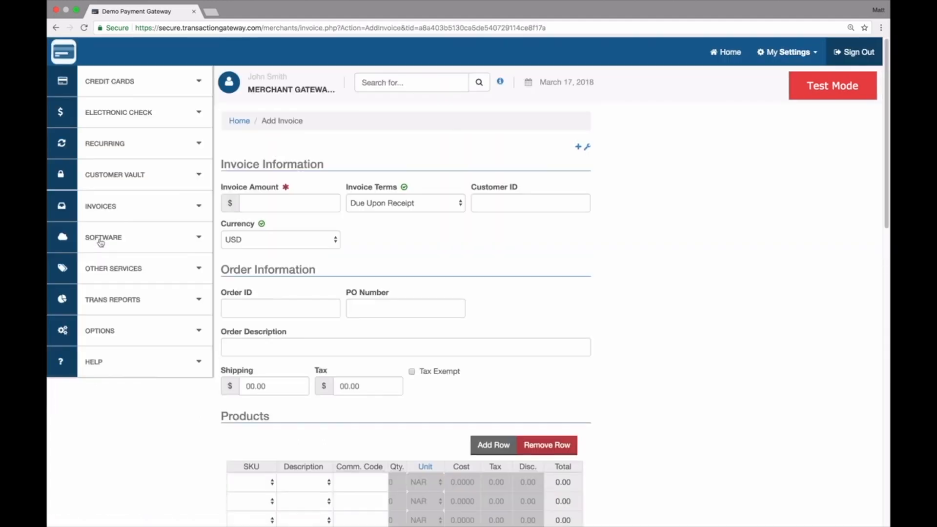
Set the new invoice's amount to 10.00 and keep Due Upon Receipt as the invoice terms
scroll(613, 394, "down", 6)
scroll(613, 395, "down", 8)
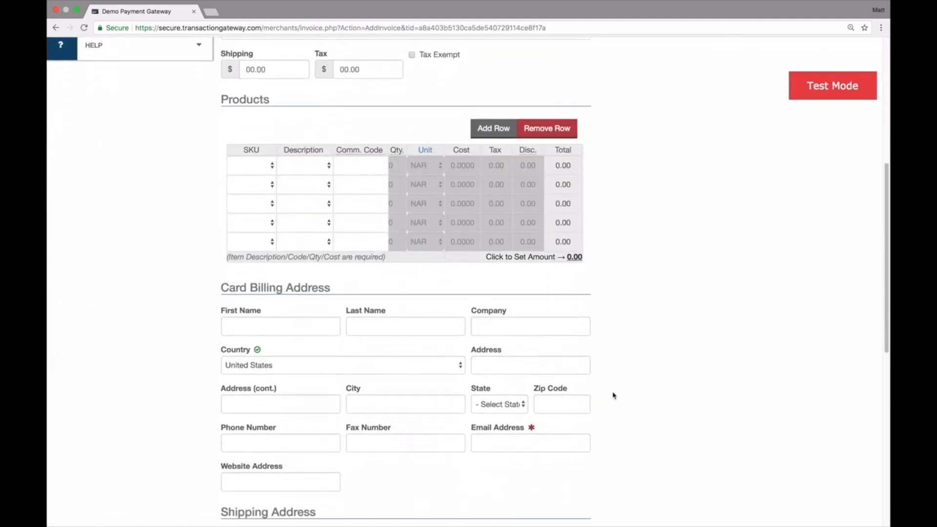
scroll(613, 394, "up", 14)
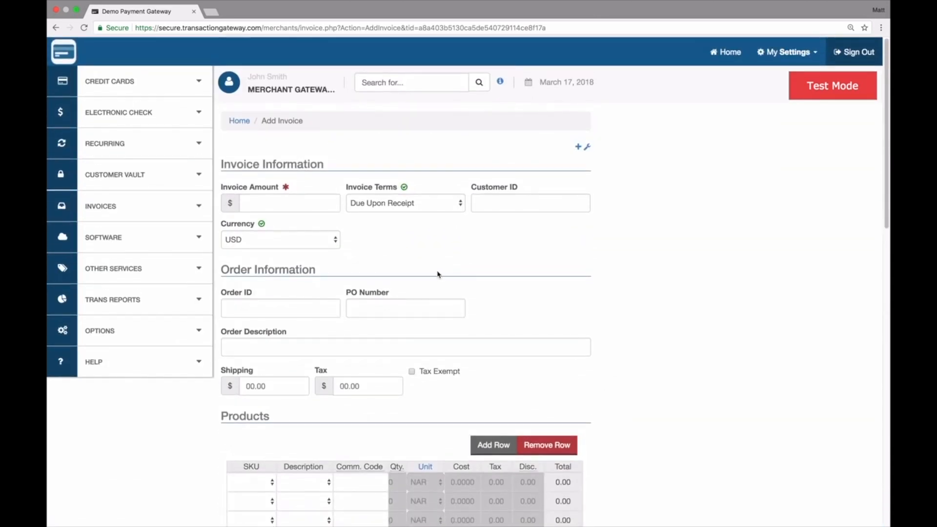
left_click(272, 203)
type("10.00")
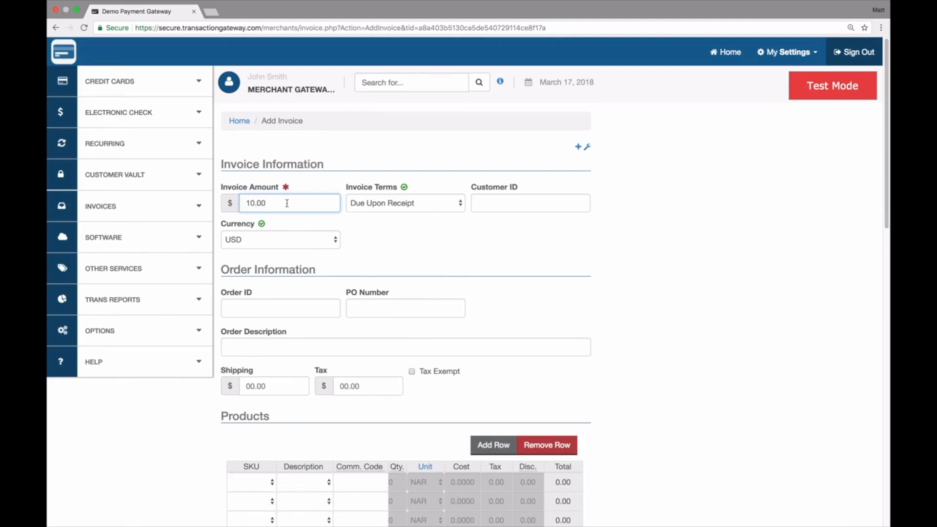
left_click(382, 203)
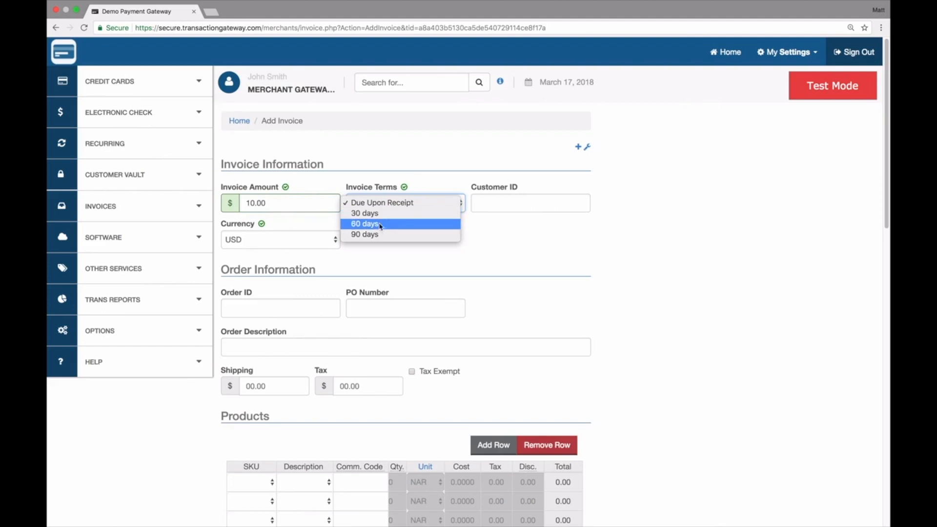
left_click(505, 258)
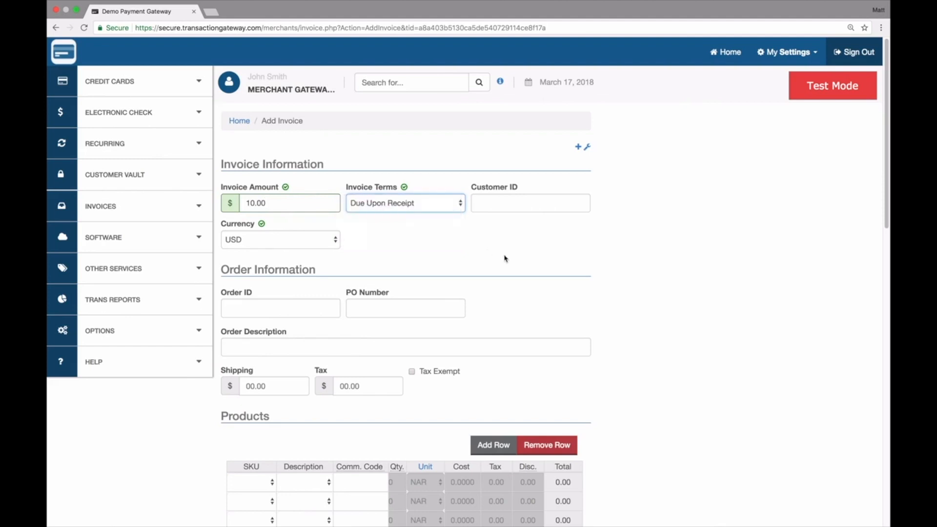
Enter the customer's email address in the card billing section and submit the new invoice
scroll(505, 258, "down", 5)
scroll(403, 327, "down", 6)
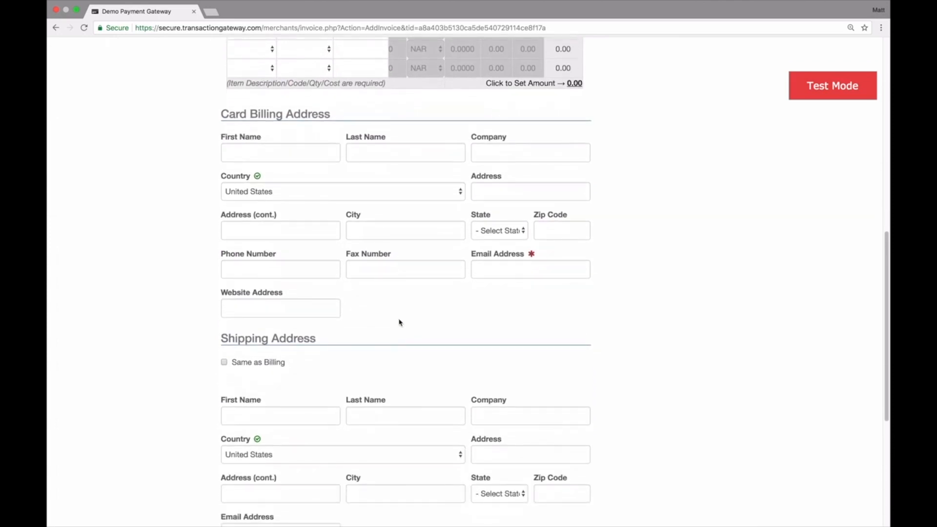
left_click(513, 270)
type("test@example.com")
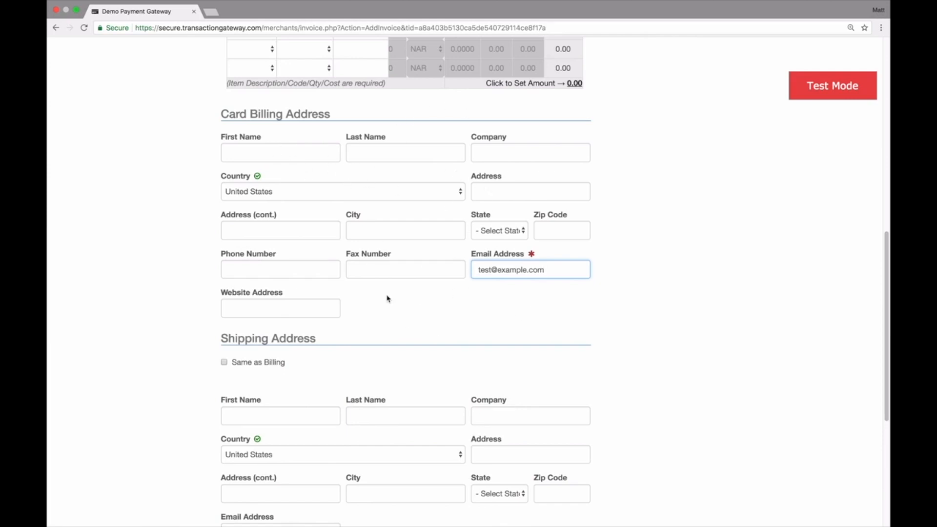
scroll(387, 298, "down", 5)
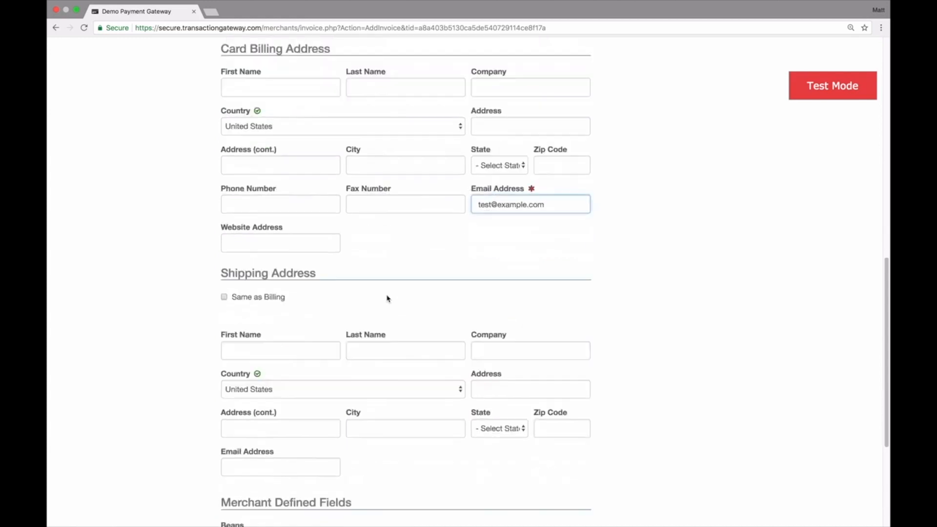
left_click(326, 390)
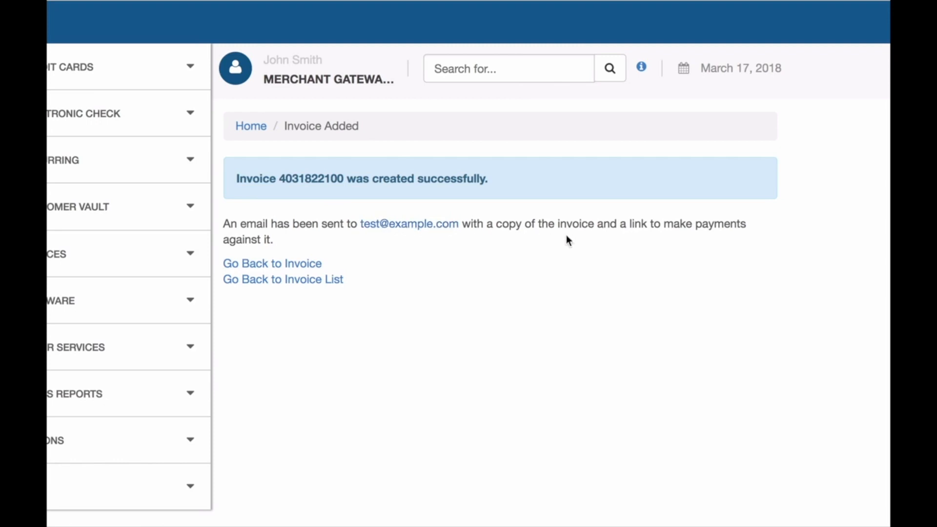
Open the newly created invoice and review its invoice information, billing and shipping sections
left_click(255, 265)
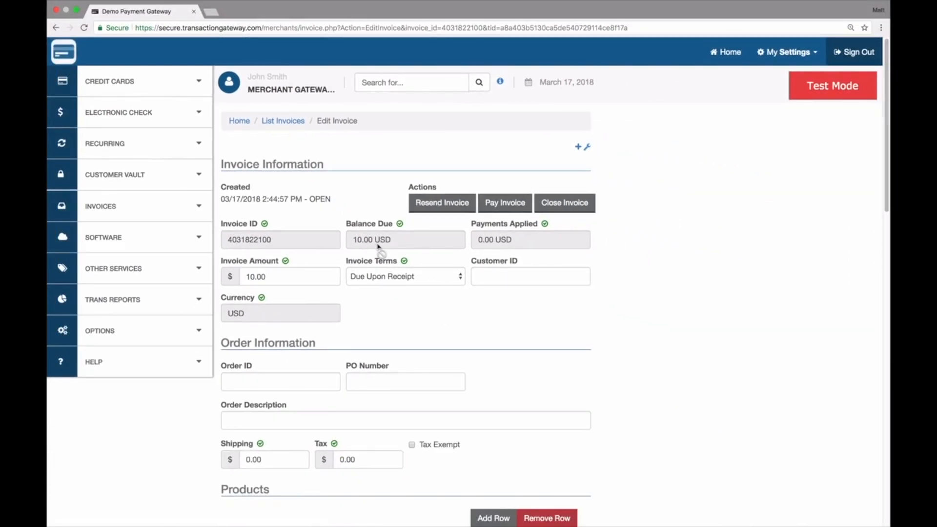
scroll(488, 309, "down", 6)
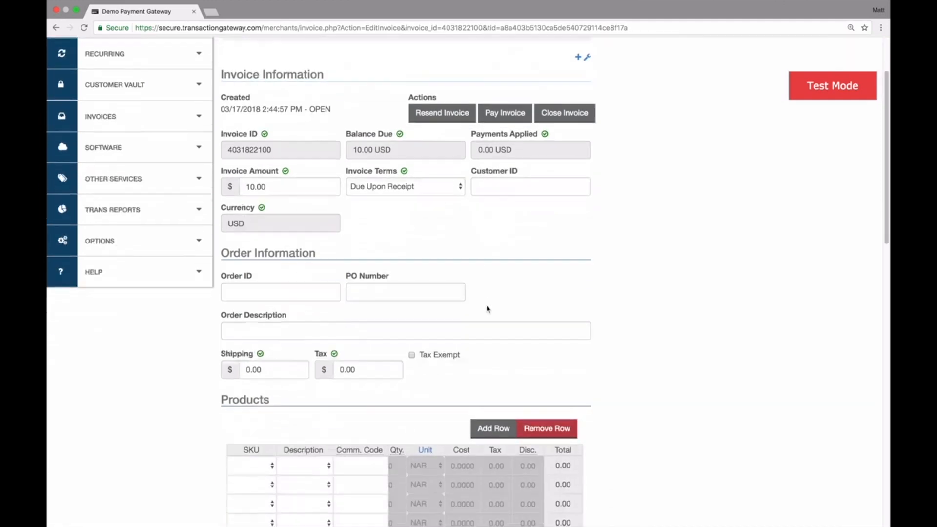
scroll(487, 309, "down", 6)
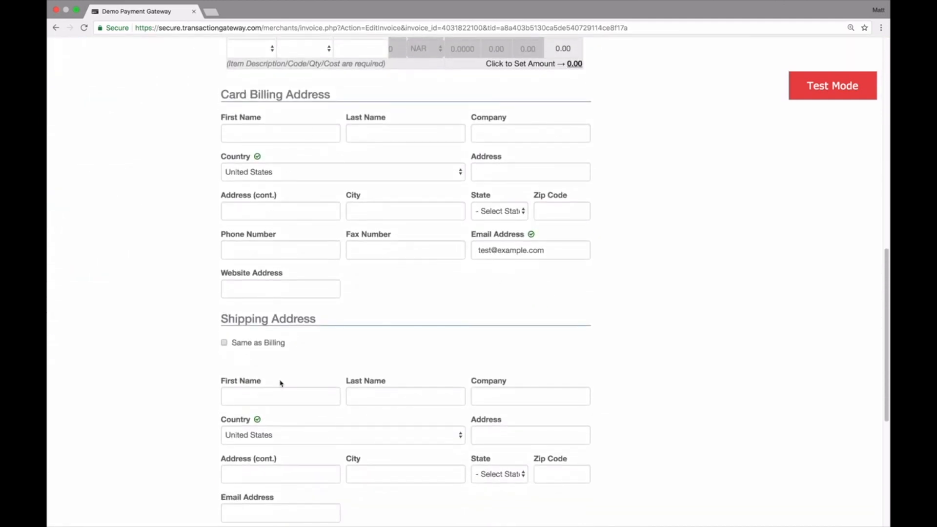
scroll(437, 279, "up", 2)
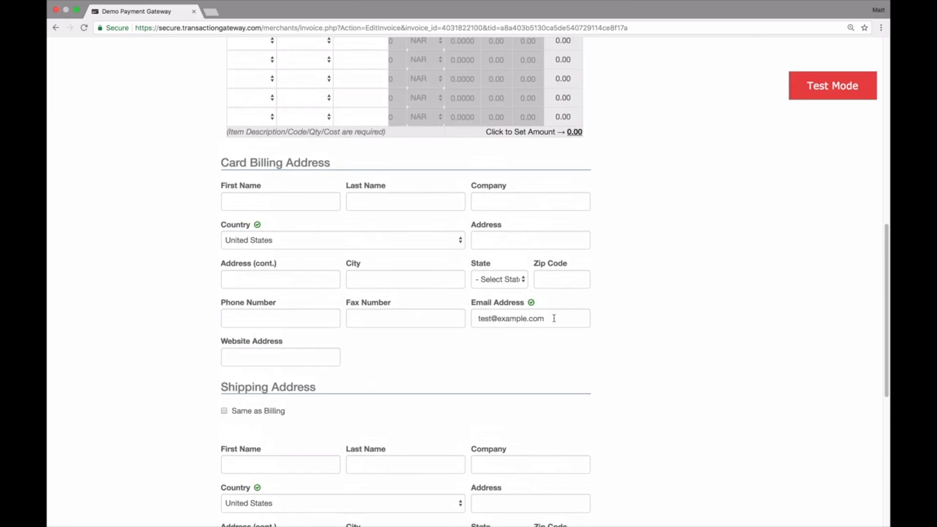
scroll(553, 318, "up", 12)
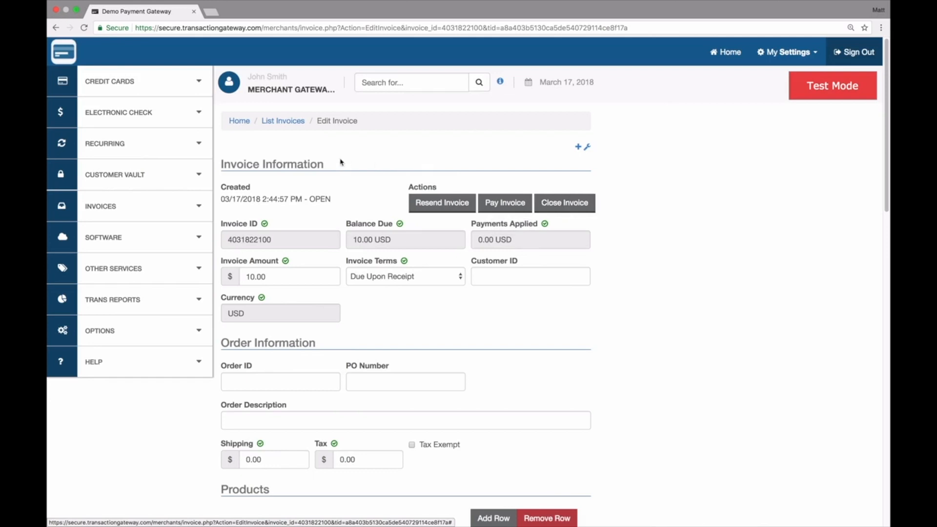
Return to the home page, open the invoice list and search for open invoices using the default date range
left_click(69, 59)
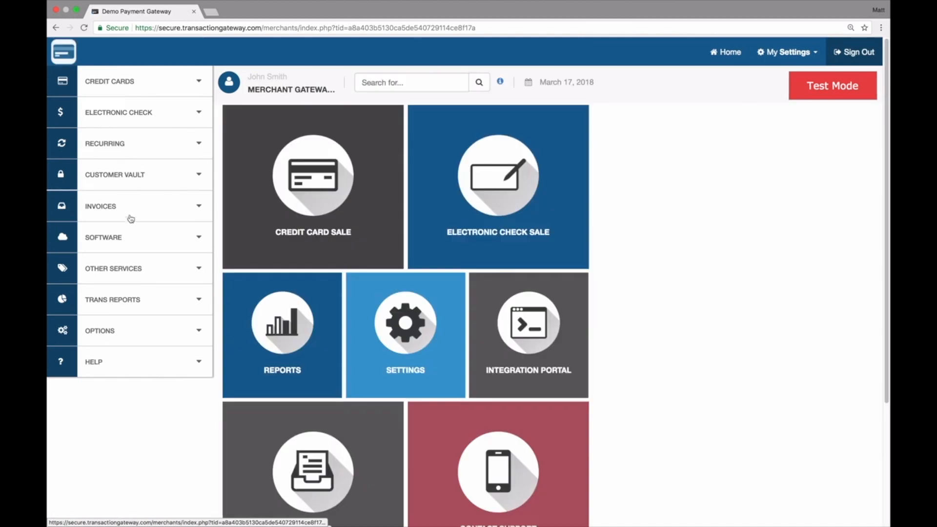
left_click(127, 218)
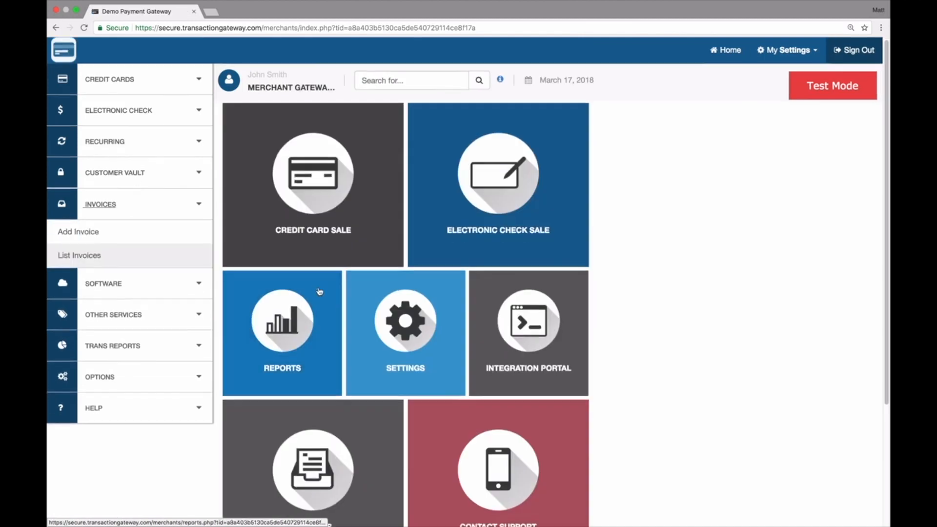
scroll(318, 292, "down", 3)
left_click(330, 388)
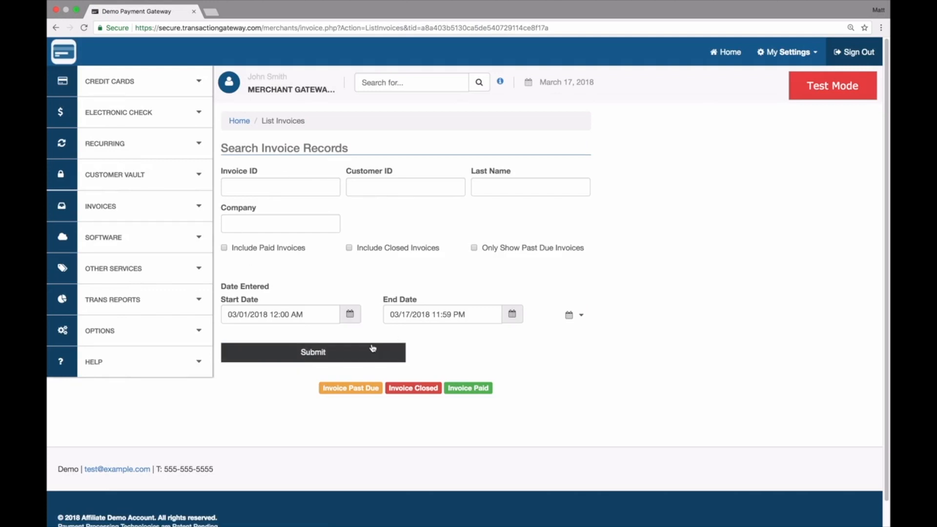
left_click(316, 352)
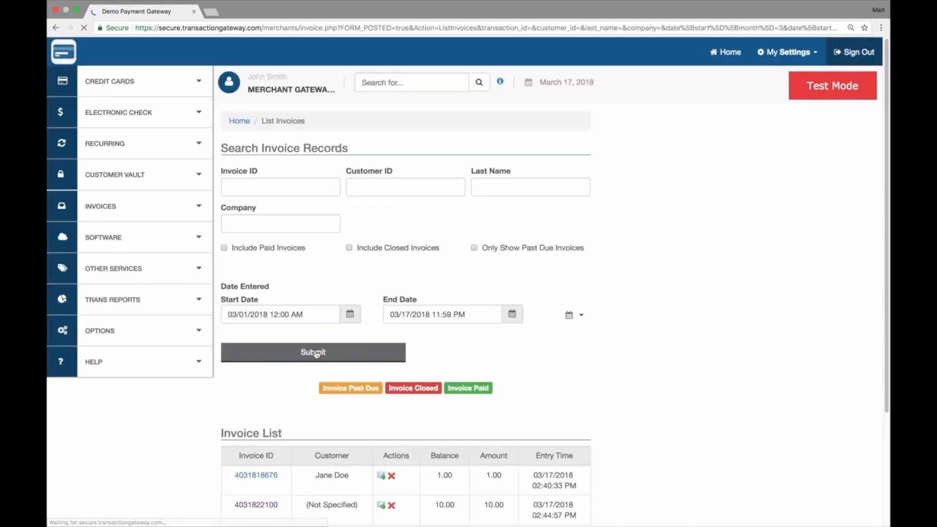
scroll(316, 354, "down", 1)
scroll(316, 354, "down", 3)
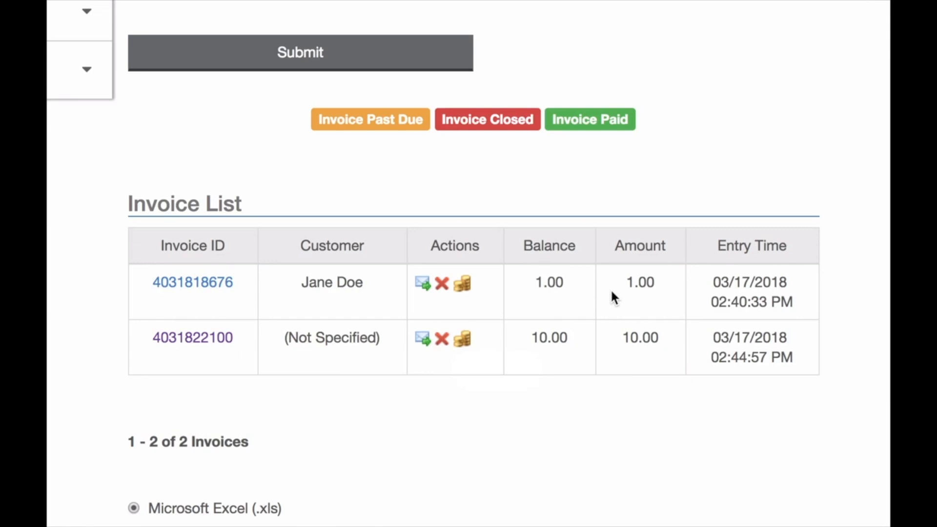
Start a payment for the 10.00 invoice with Credit Card as the payment type
left_click(463, 342)
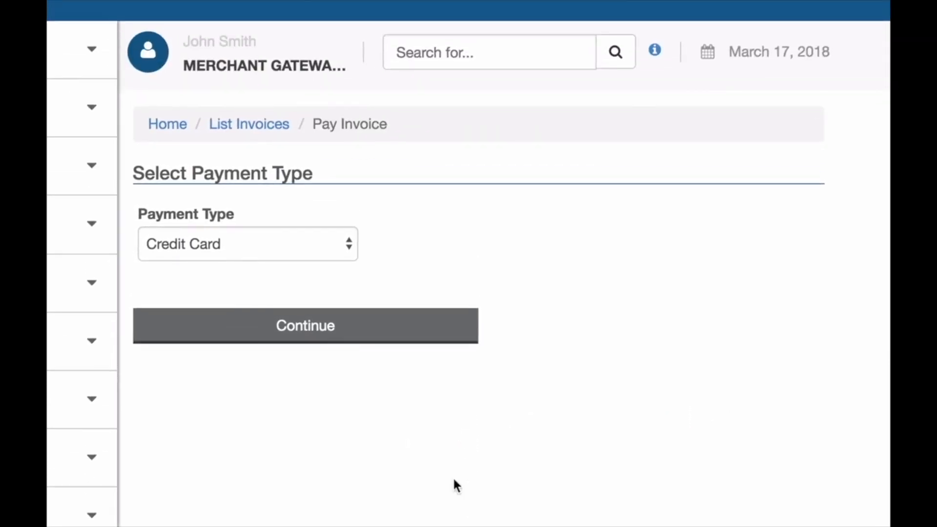
left_click(293, 236)
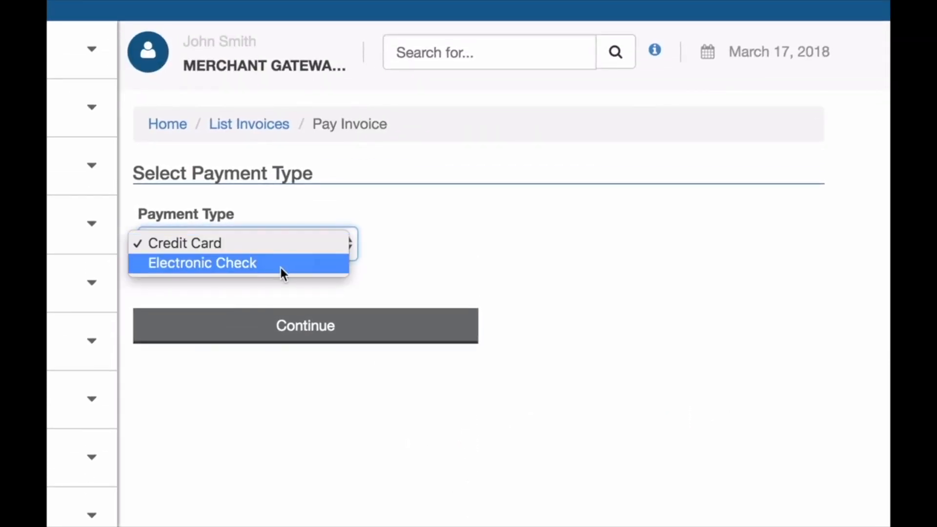
left_click(297, 243)
left_click(312, 325)
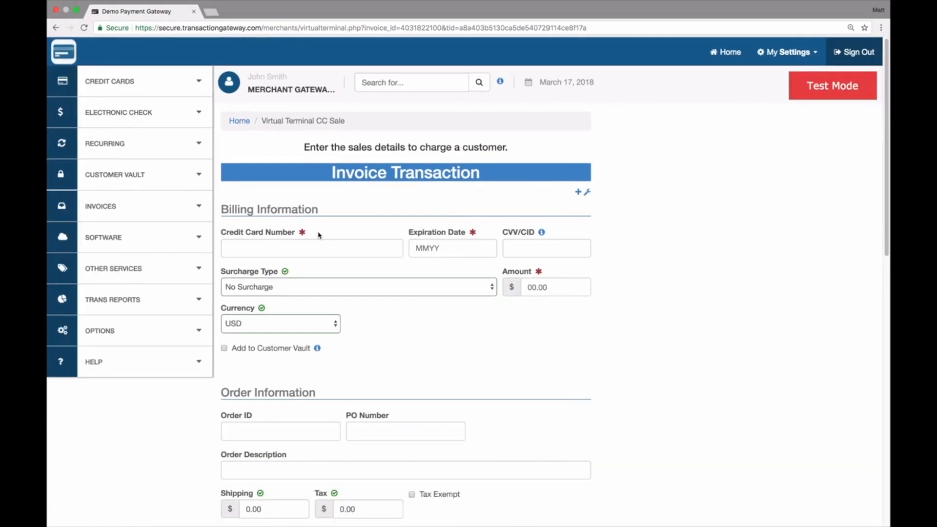
Review the invoice payment form, including the email address in the card billing section
scroll(521, 363, "down", 10)
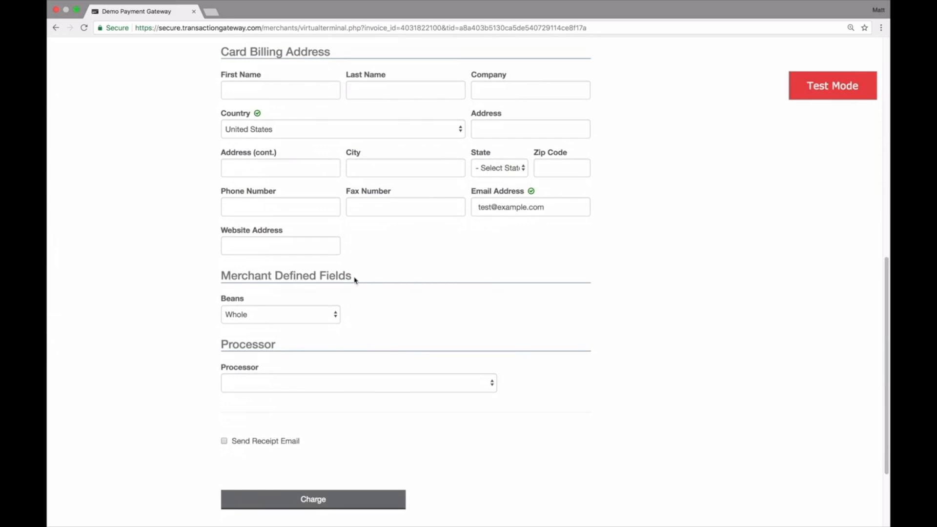
double_click(514, 208)
left_click(499, 207)
scroll(482, 215, "up", 10)
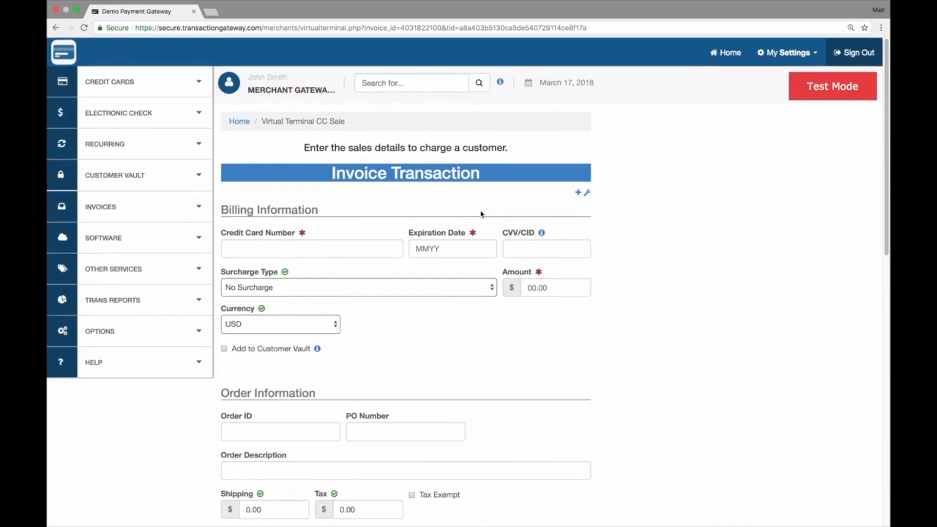
Enter the credit card number, expiration date and CVV security code in the billing information
left_click(303, 248)
type("4111111111111111")
key("Tab")
type("1020")
key("Tab")
type("9")
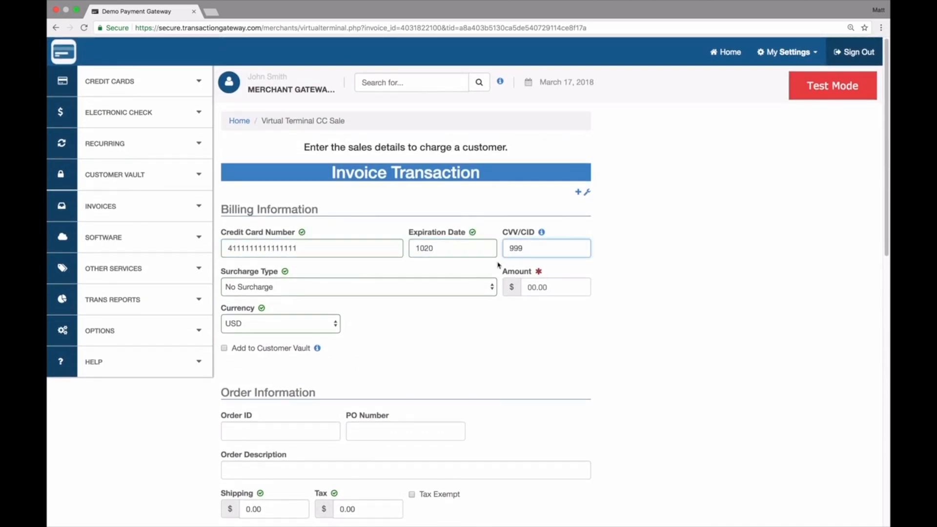
Set the payment amount to 10.00, charge the card and review the transaction receipt
left_click(546, 286)
type("1")
left_click(555, 383)
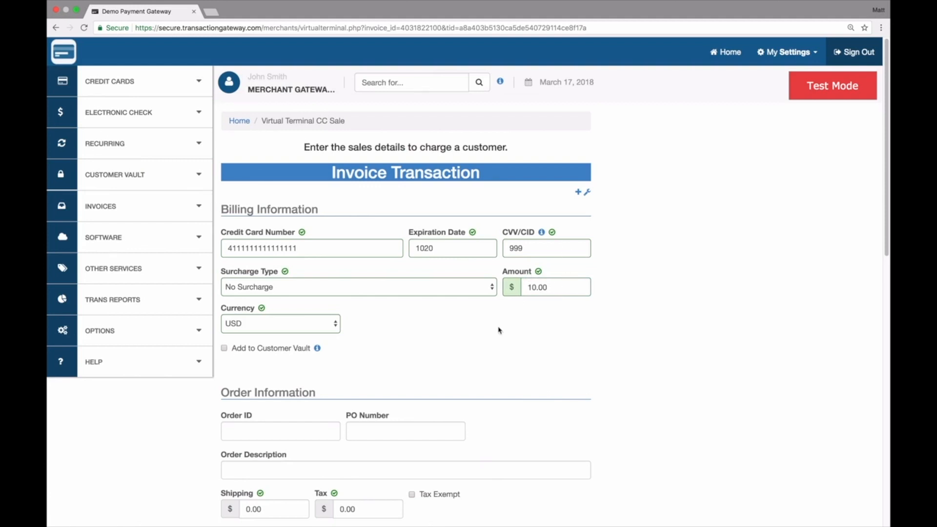
scroll(498, 330, "down", 15)
left_click(357, 395)
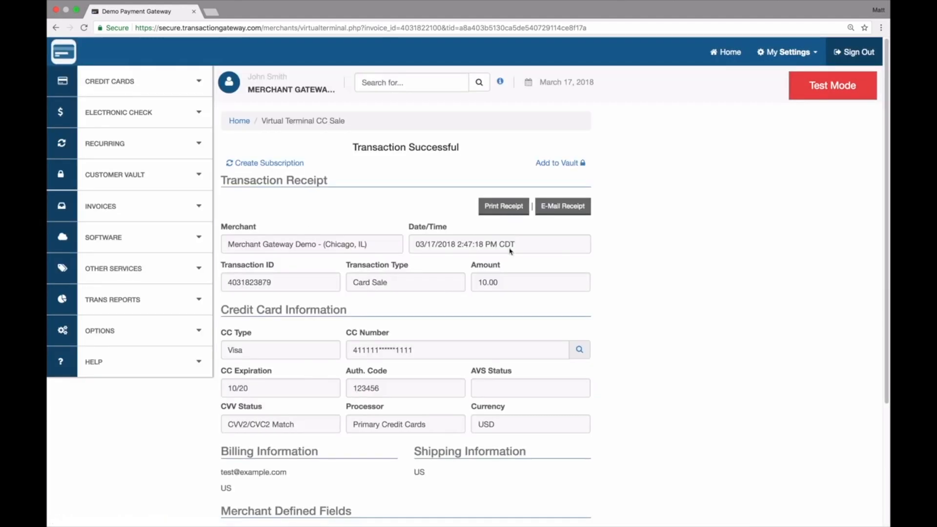
scroll(397, 374, "down", 3)
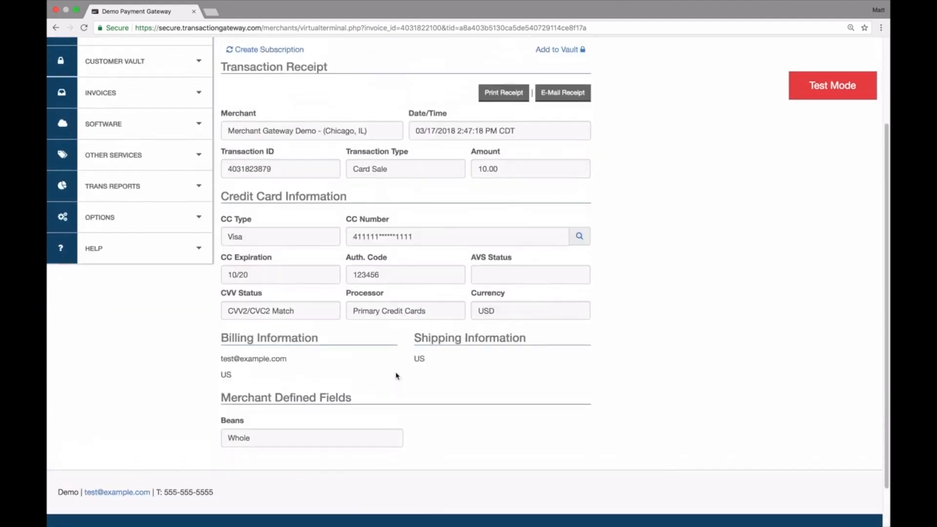
scroll(397, 375, "up", 3)
Open the invoice list again and search for the invoices that are still open
left_click(144, 209)
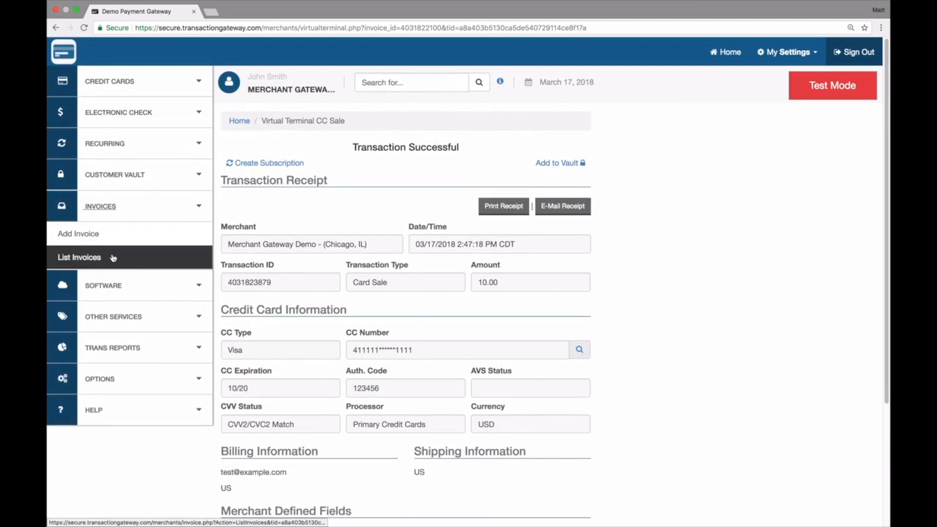
left_click(110, 250)
left_click(315, 352)
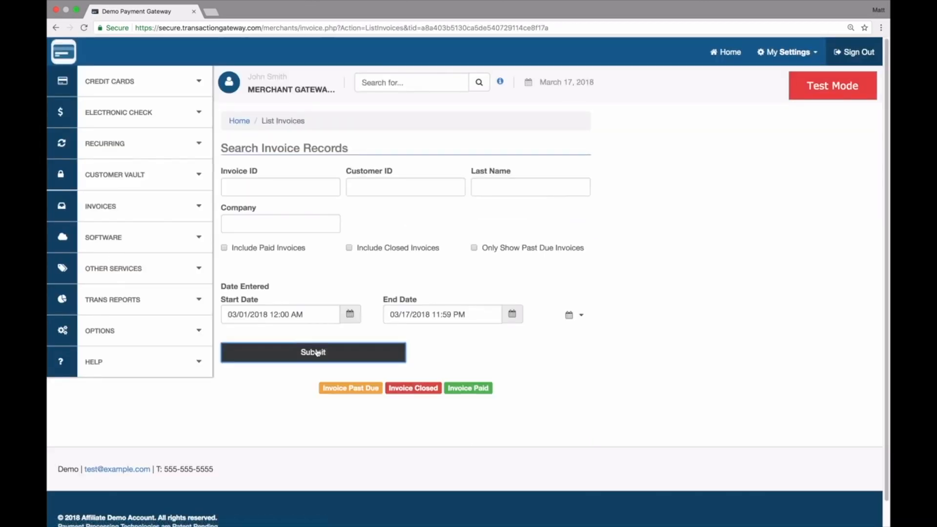
scroll(278, 359, "down", 3)
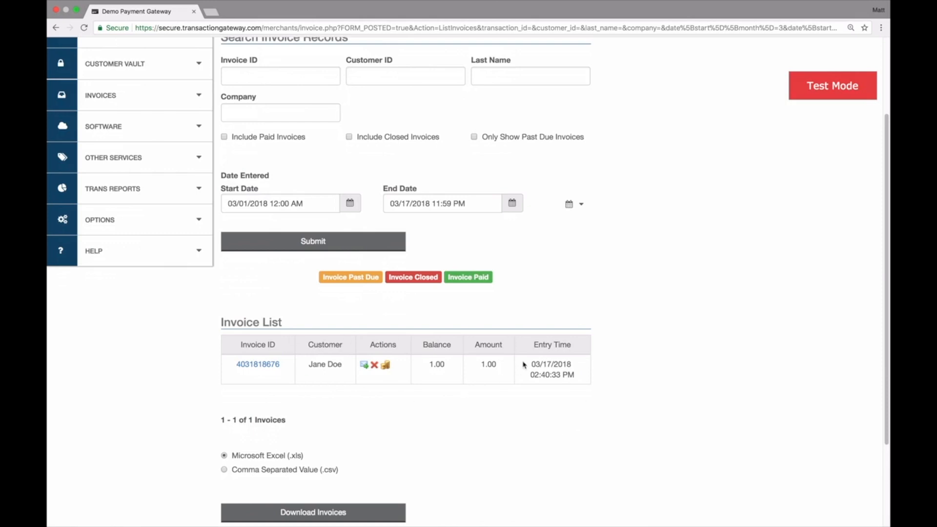
Include paid invoices in the invoice search and run it again
scroll(524, 363, "up", 3)
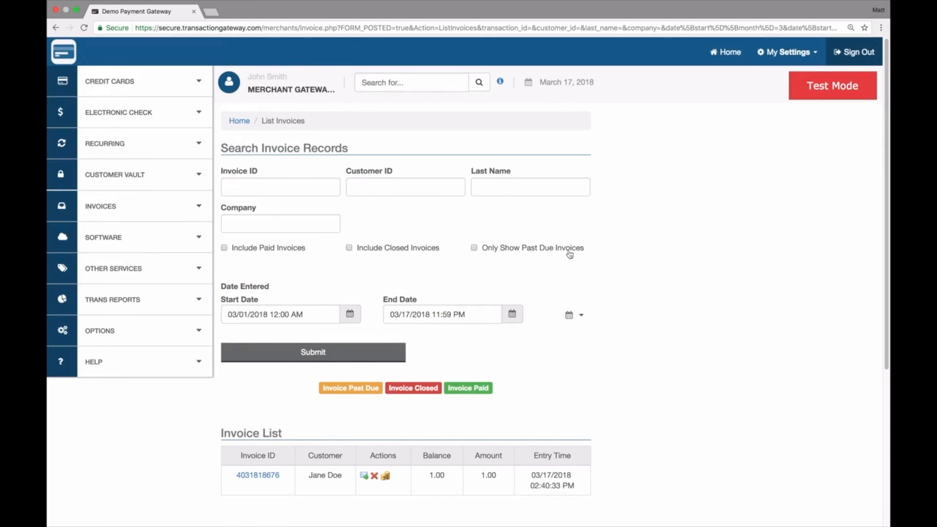
left_click(225, 248)
left_click(308, 359)
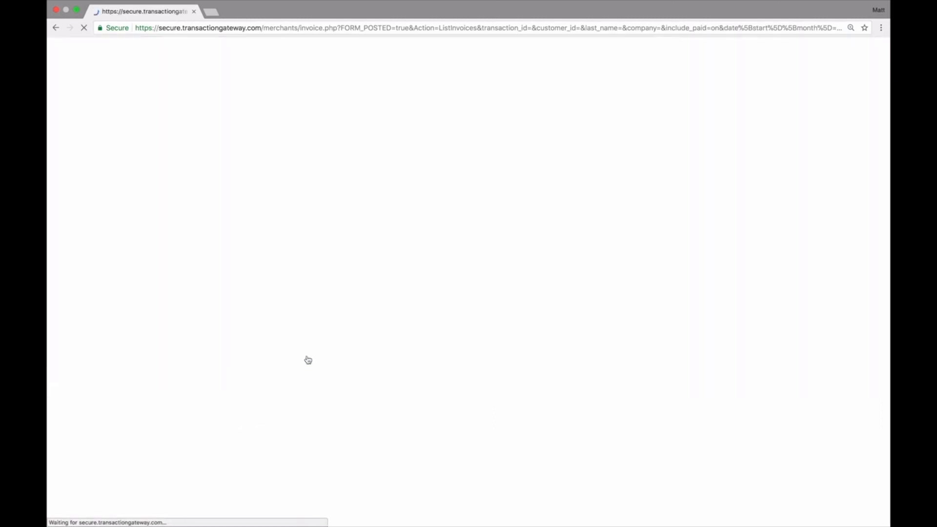
scroll(308, 360, "down", 3)
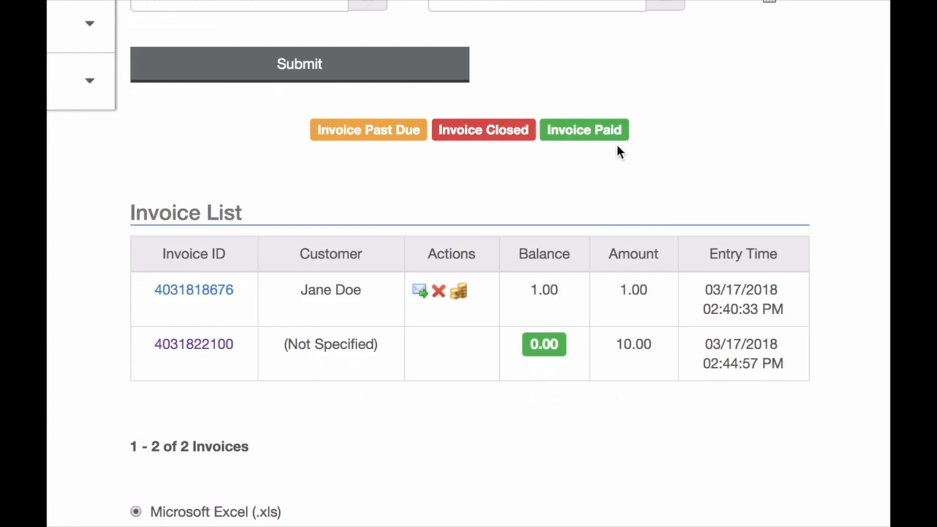
Close the invoice with the 1.00 balance and go back to the invoice list
left_click(438, 289)
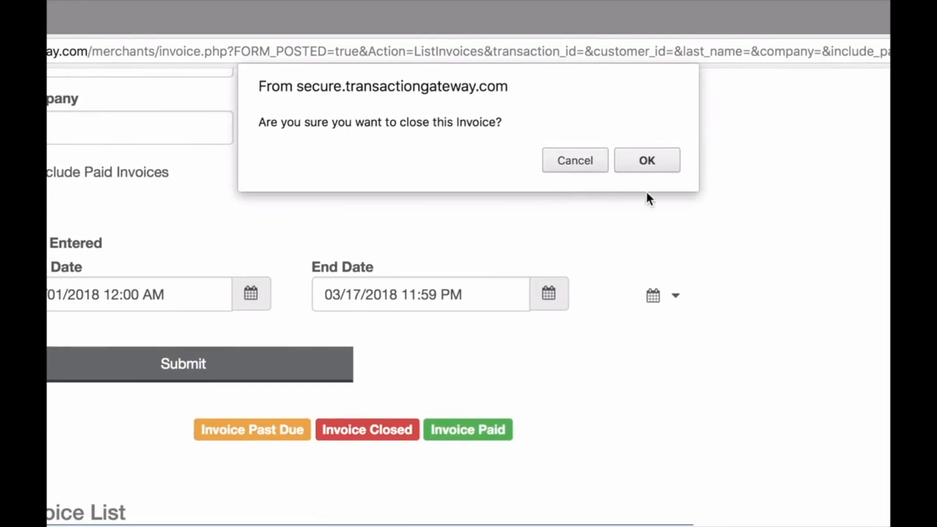
left_click(647, 160)
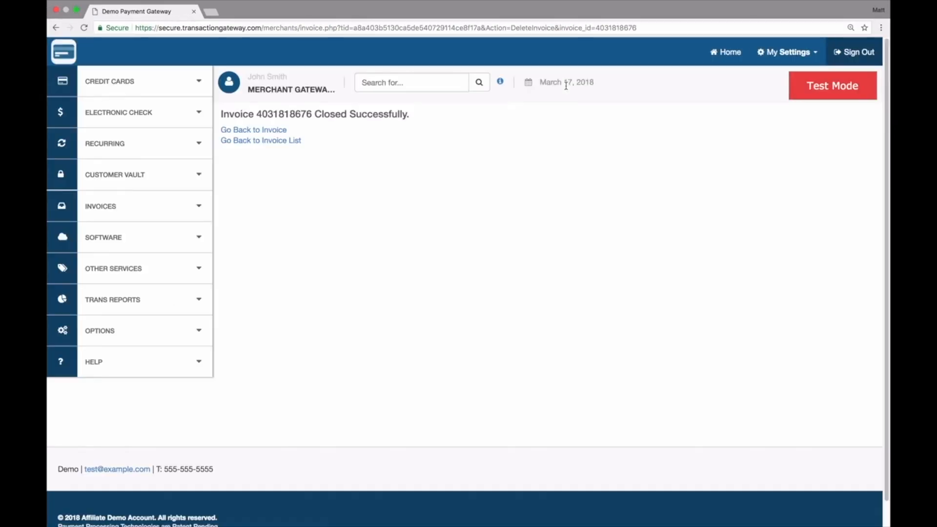
left_click(273, 141)
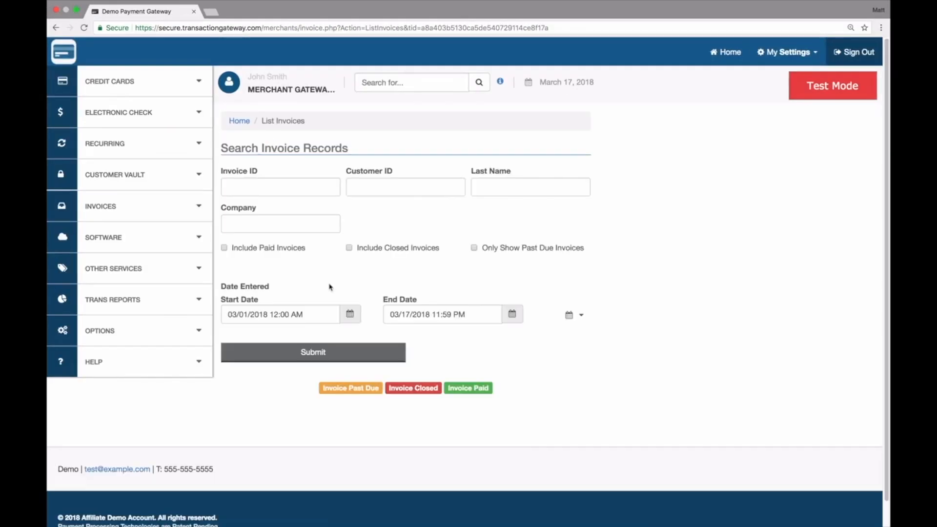
Search the invoice records with both paid and closed invoices included and review the results
left_click(239, 249)
left_click(386, 249)
left_click(316, 351)
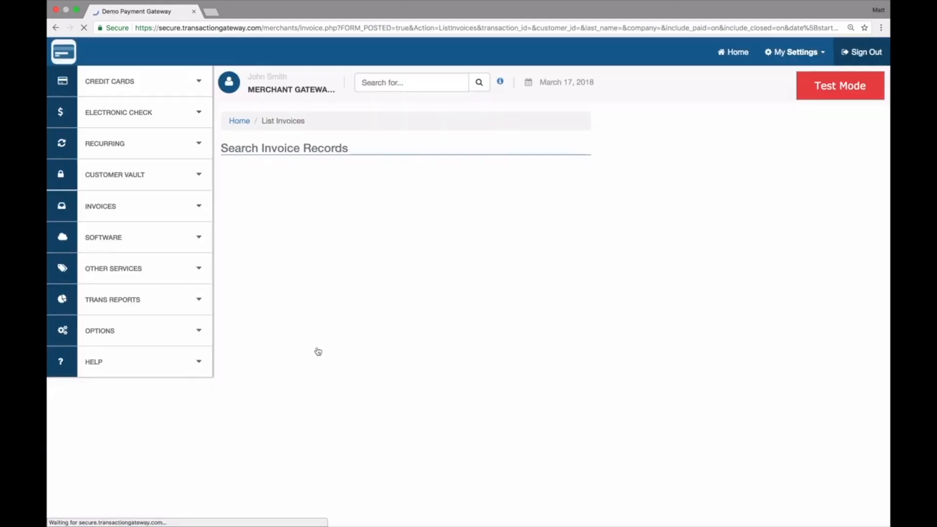
scroll(316, 351, "down", 4)
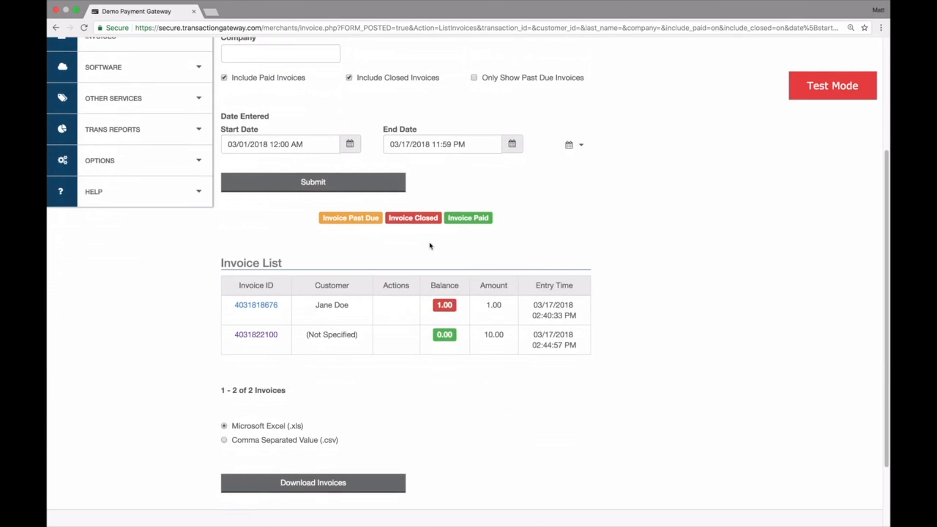
scroll(463, 302, "up", 4)
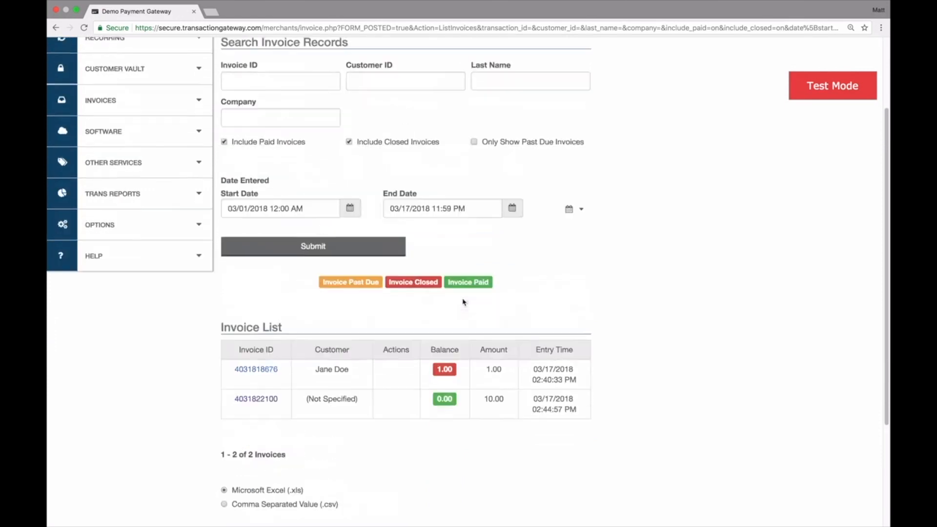